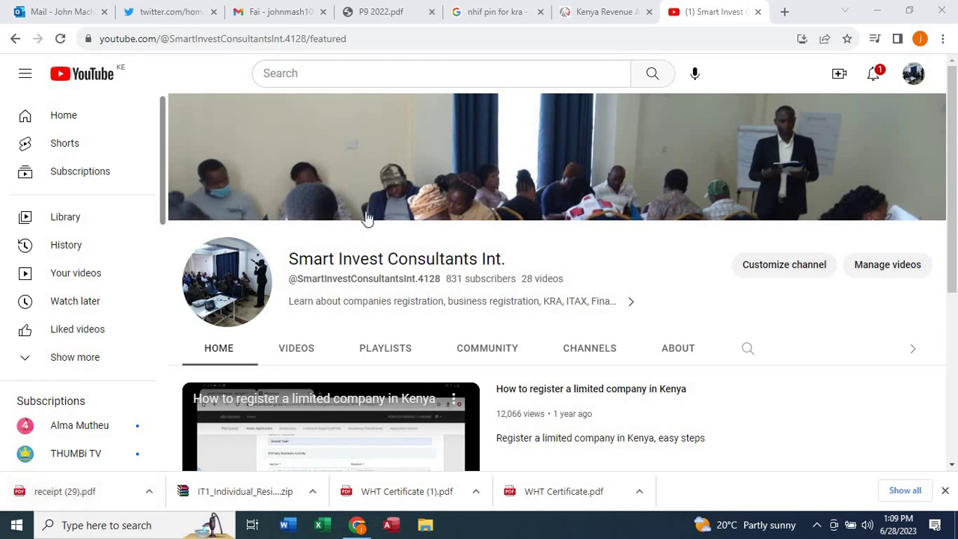
Step: In the iTax tab, open e-Amendment and pick Online Form as the amendment mode
click(591, 21)
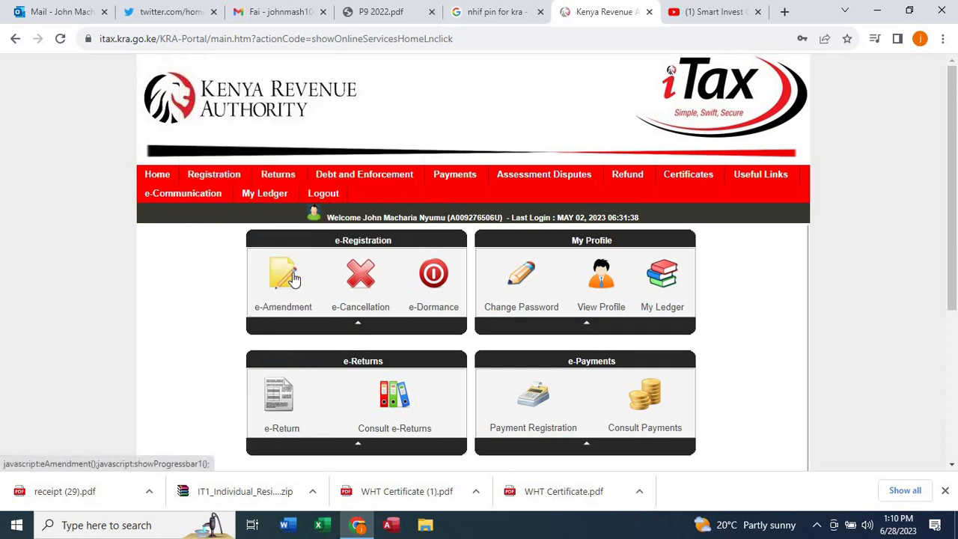
click(286, 280)
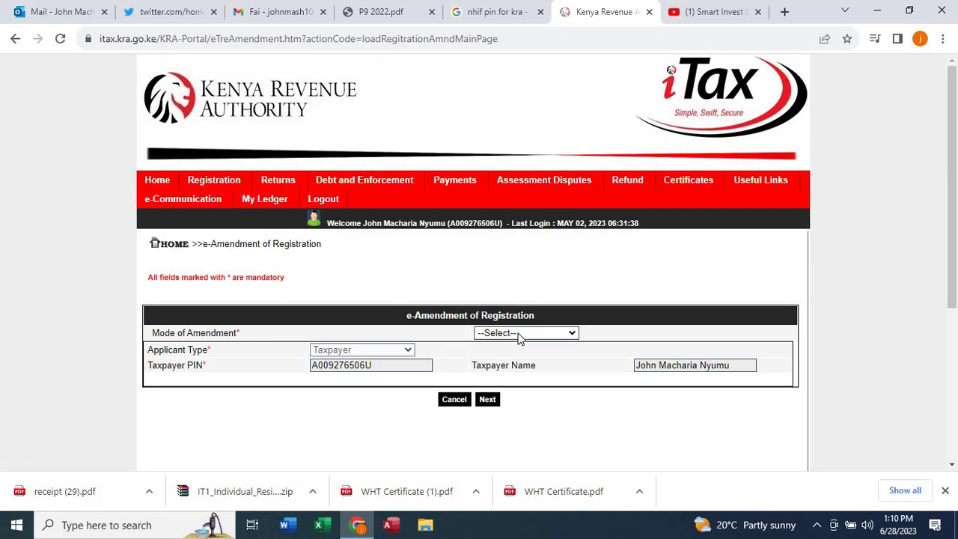
click(520, 337)
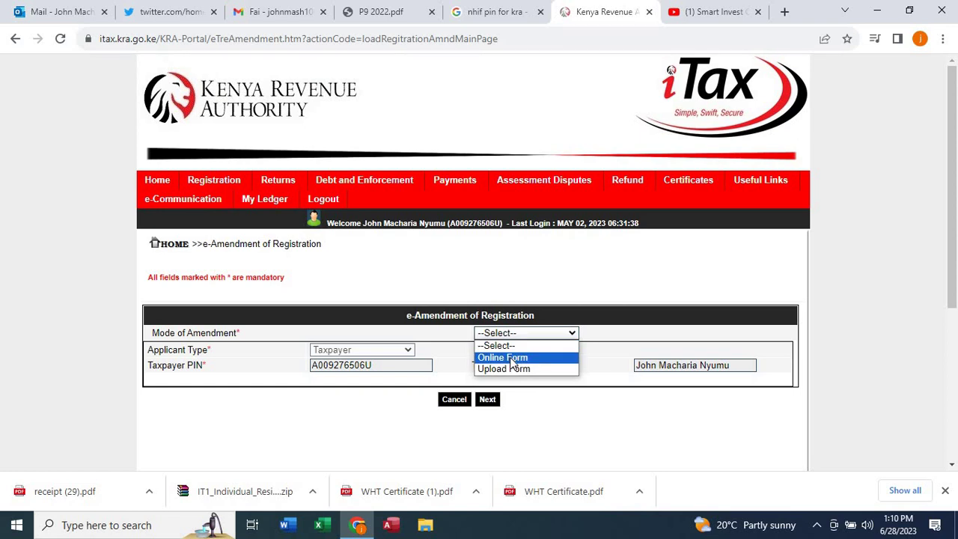
click(513, 359)
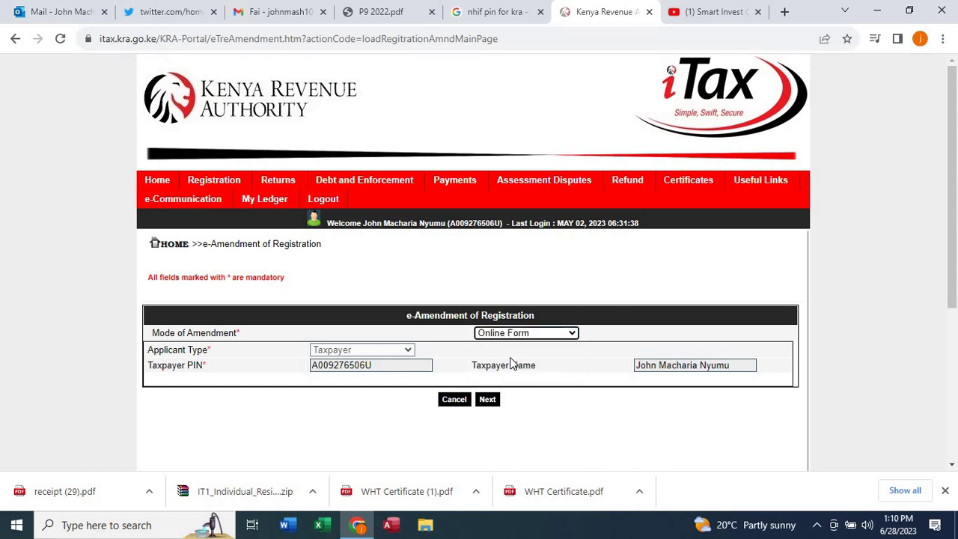
Step: Tick the PIN and Source of Income checkboxes for amendment, then continue to Basic Information
click(487, 401)
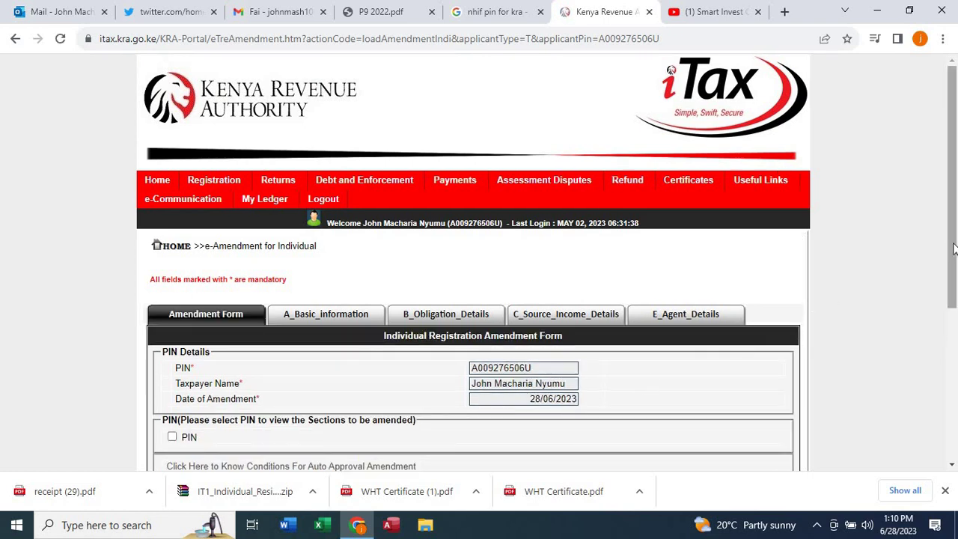
drag(954, 249, 954, 306)
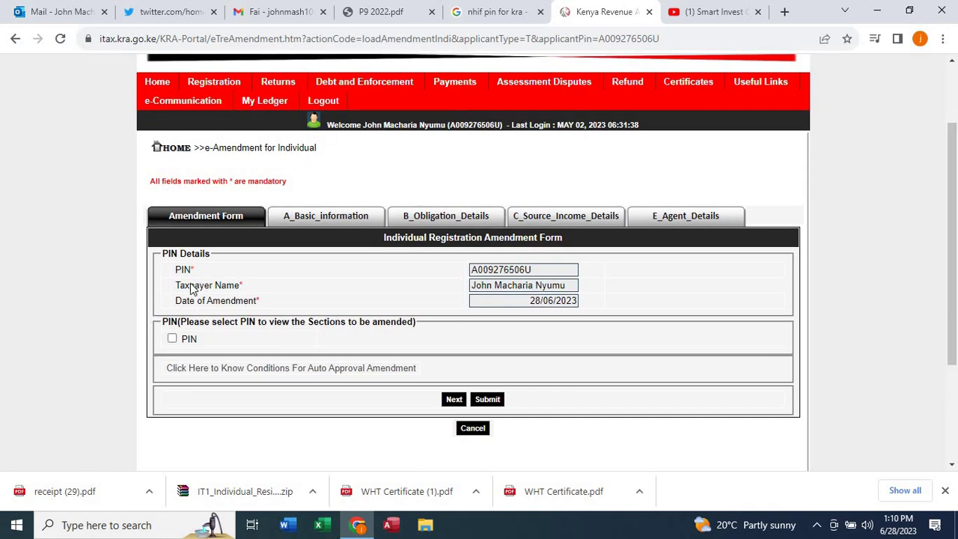
click(173, 340)
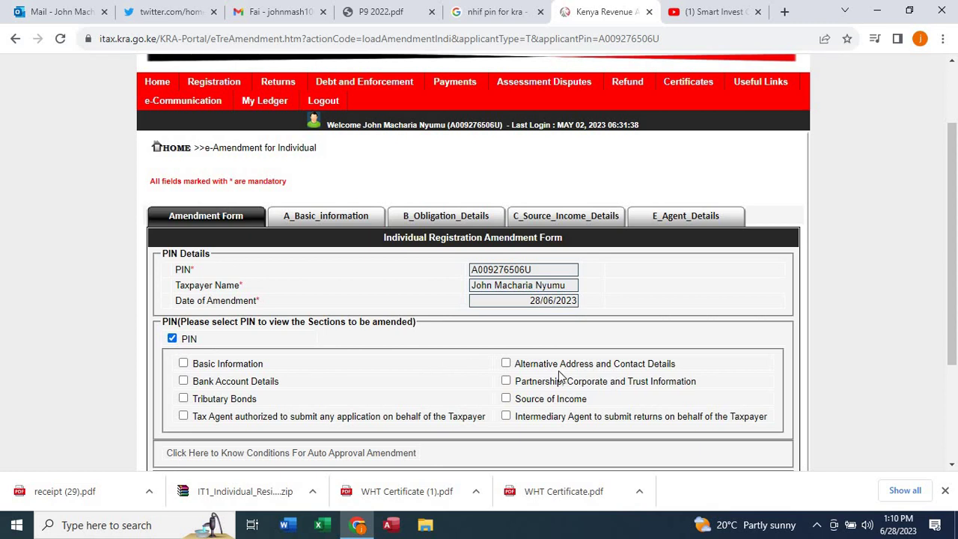
click(507, 399)
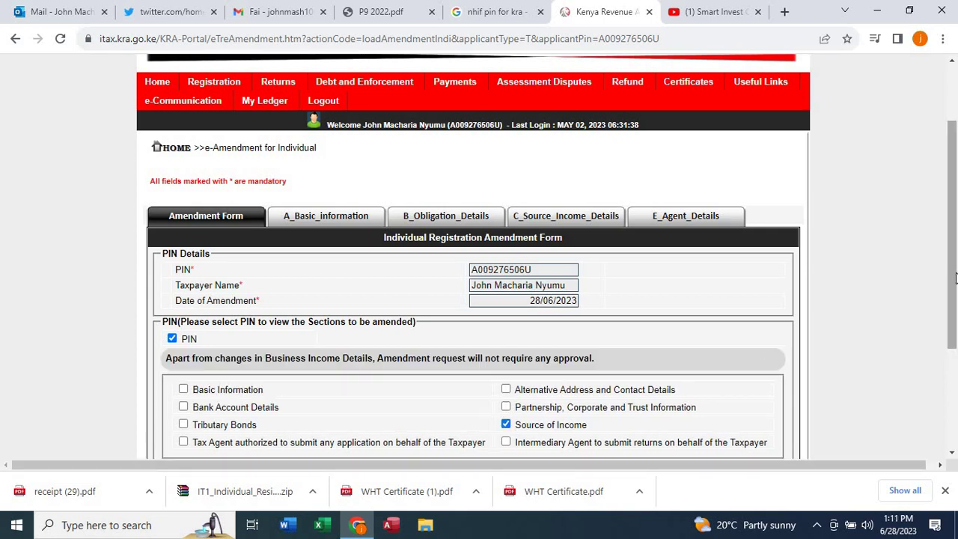
drag(956, 278, 955, 377)
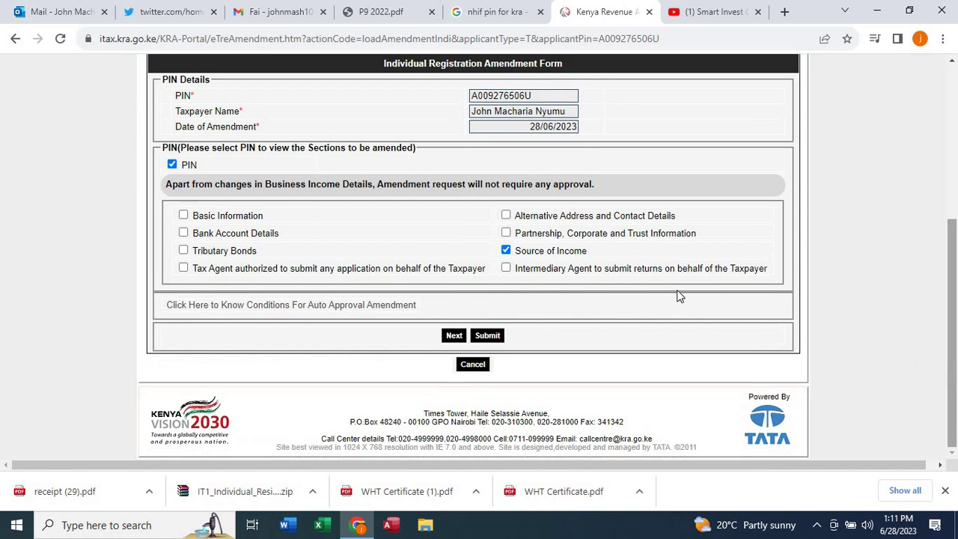
click(454, 336)
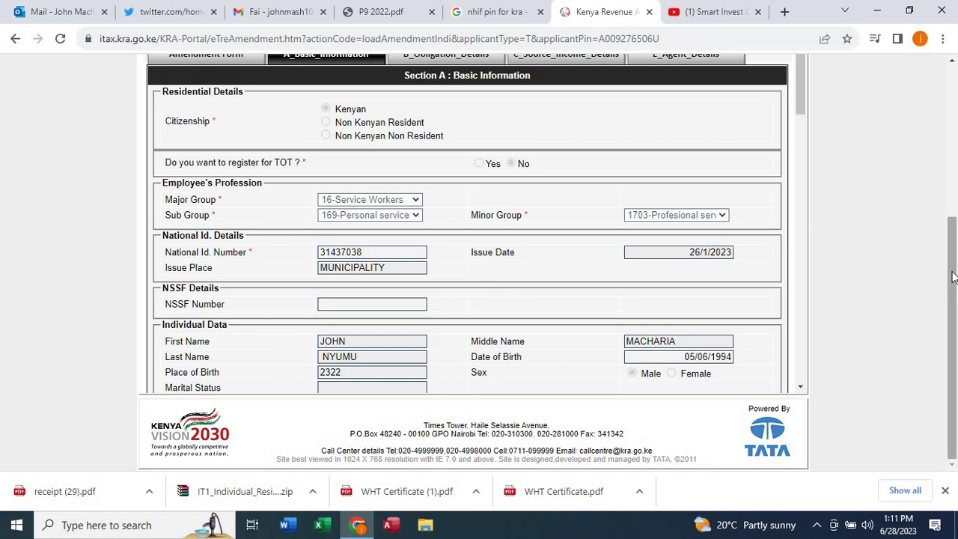
drag(953, 277, 953, 245)
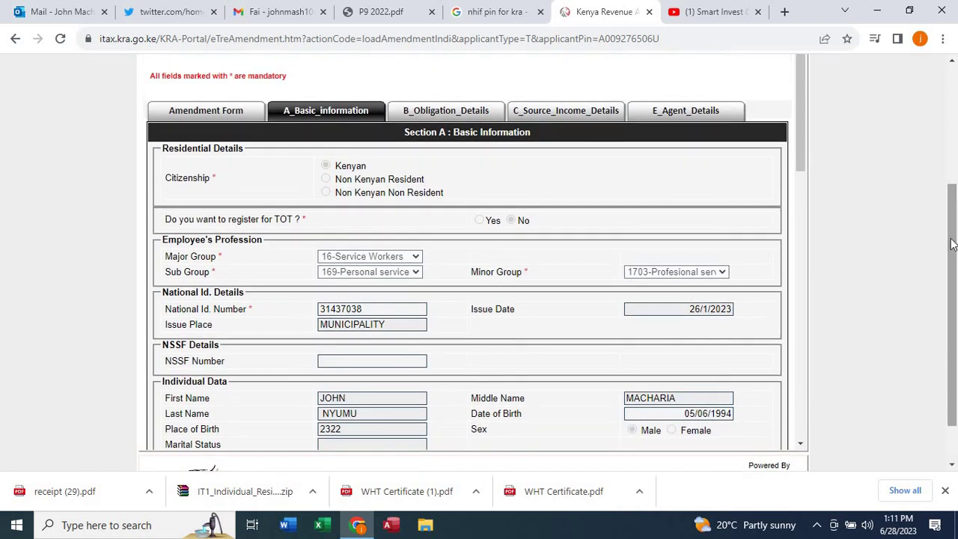
Step: On the C_Source_Income_Details tab, set the Business Income dropdown to Yes
click(575, 114)
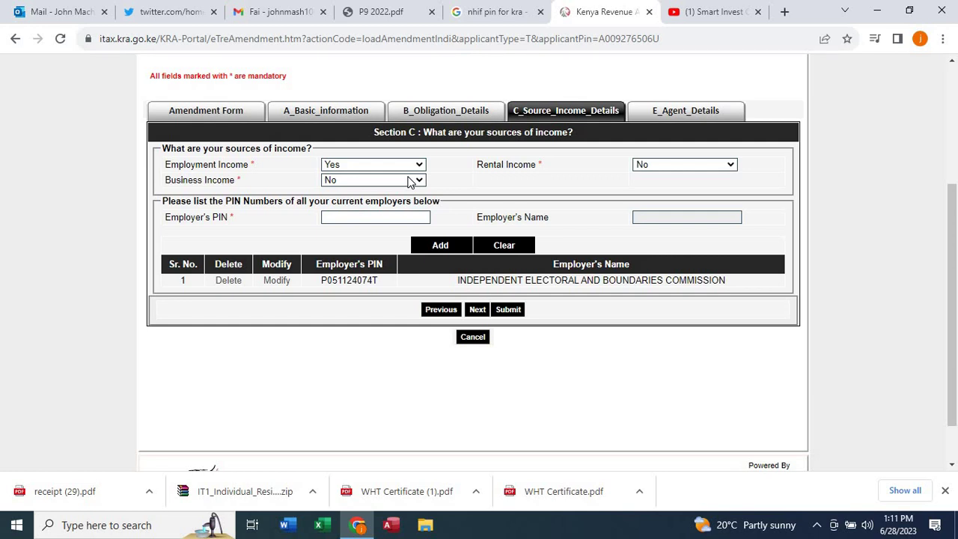
click(412, 181)
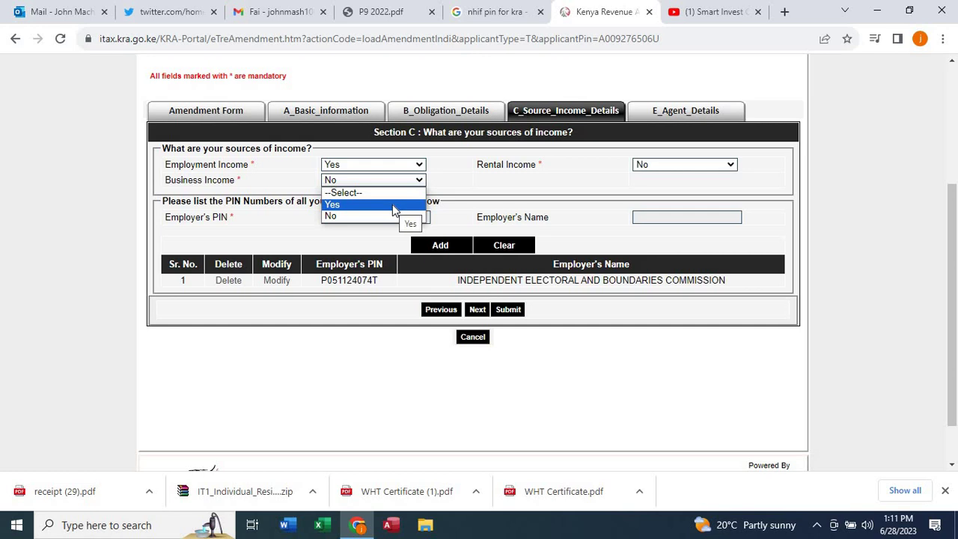
click(395, 211)
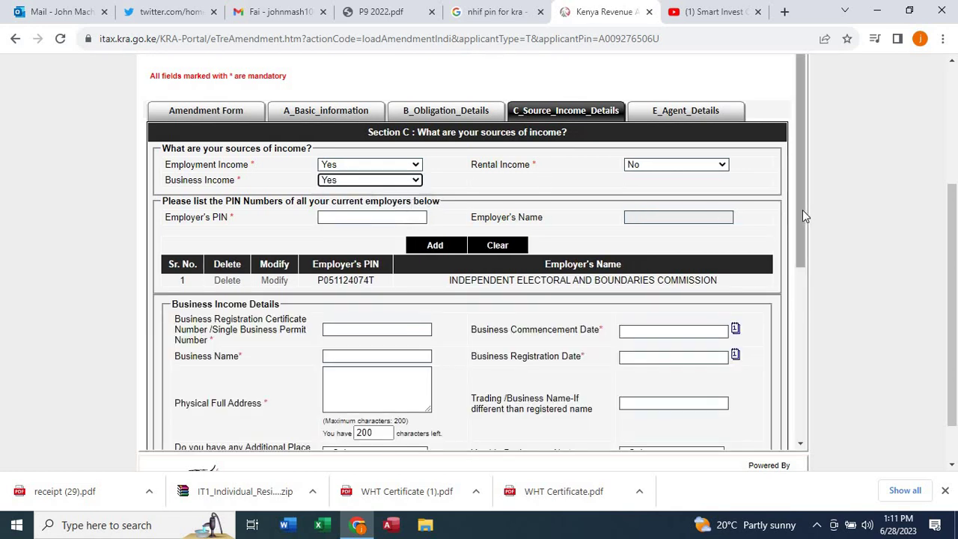
Step: Scroll past the blank certificate number and contact fields down to the economic sector section
scroll(797, 245, down, 1)
scroll(797, 245, down, 2)
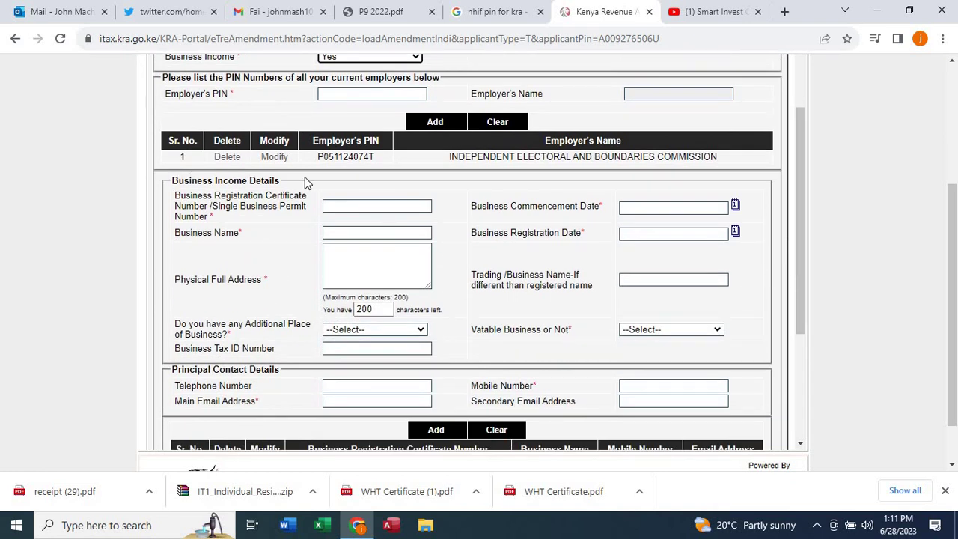
click(335, 202)
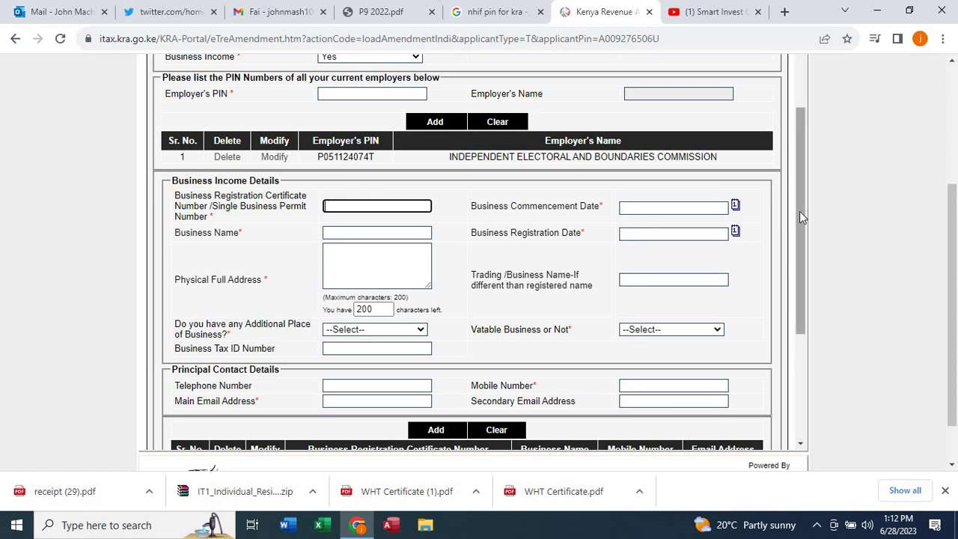
drag(800, 215, 799, 236)
scroll(799, 239, down, 1)
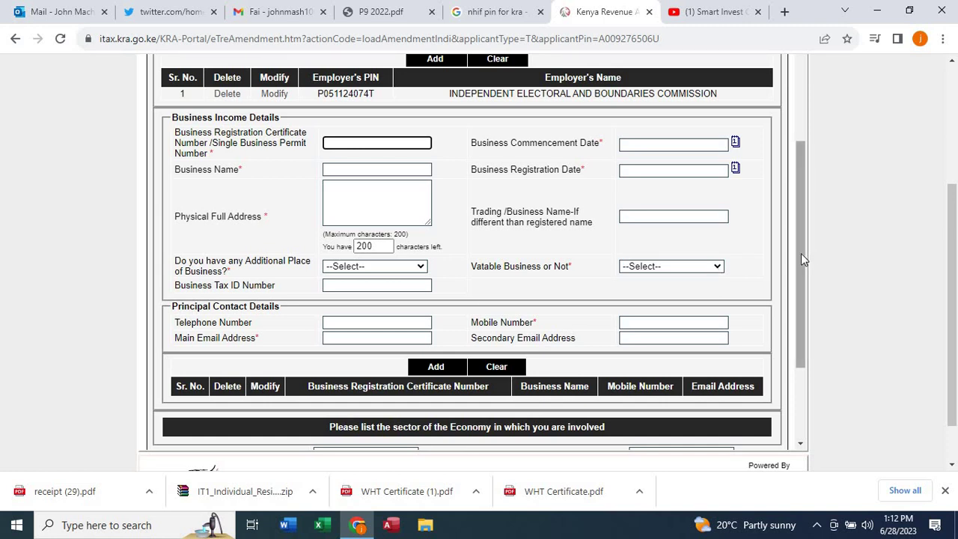
drag(801, 253, 798, 323)
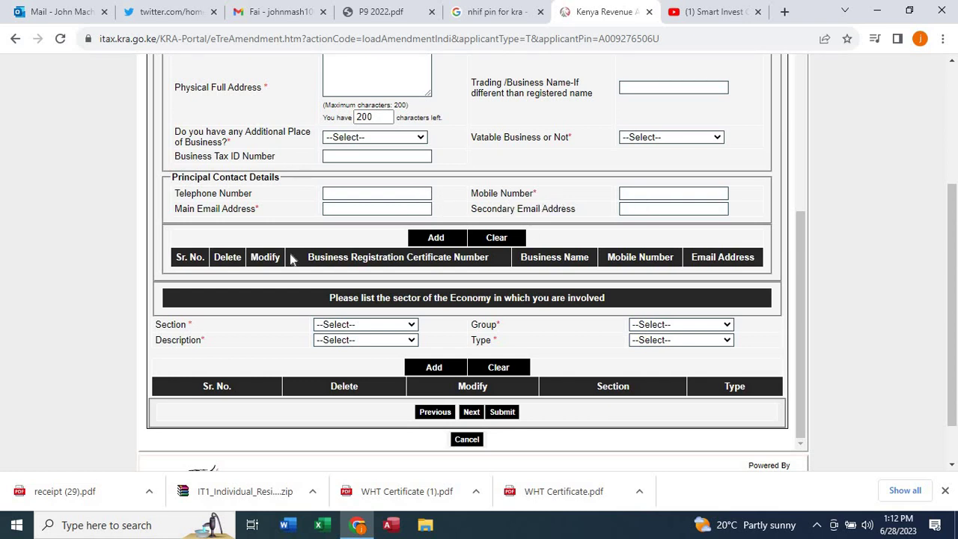
click(800, 268)
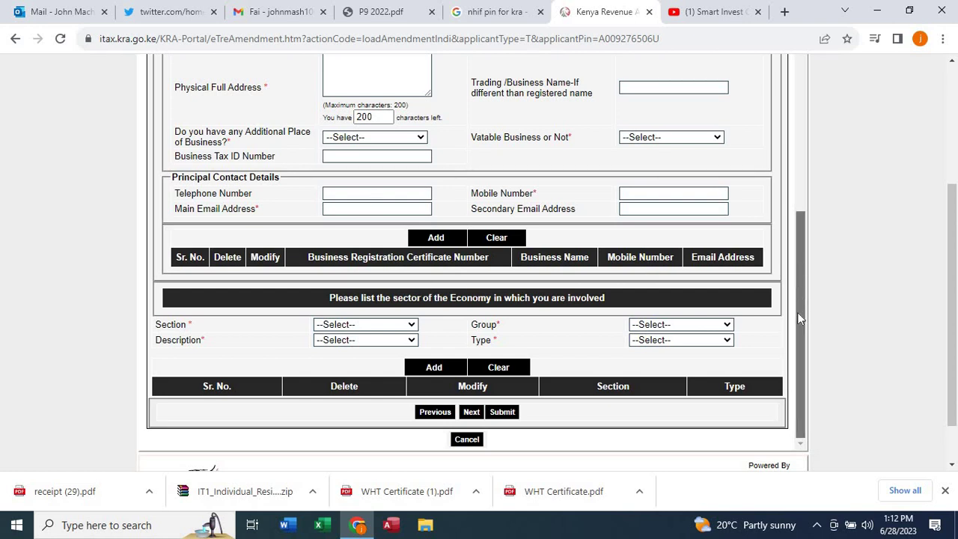
click(388, 327)
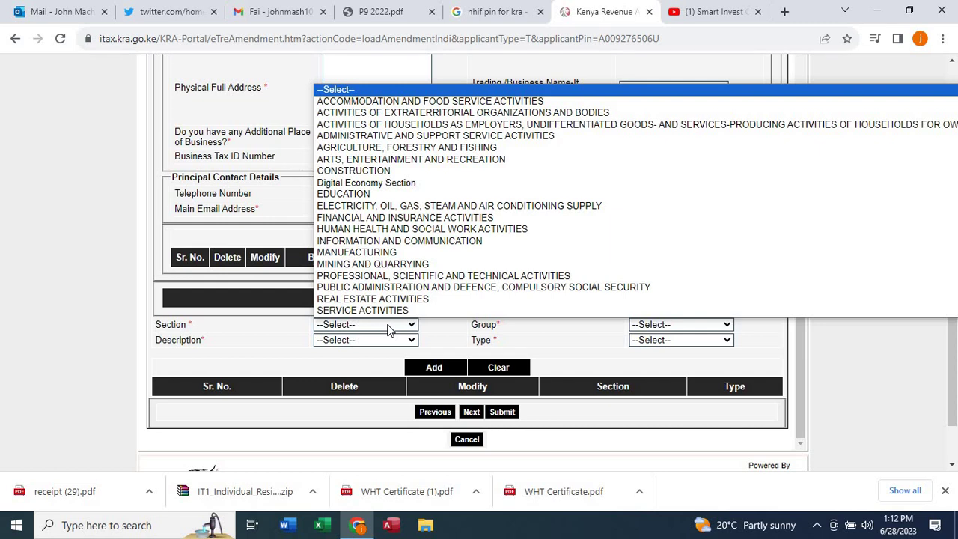
click(389, 327)
click(389, 328)
click(388, 328)
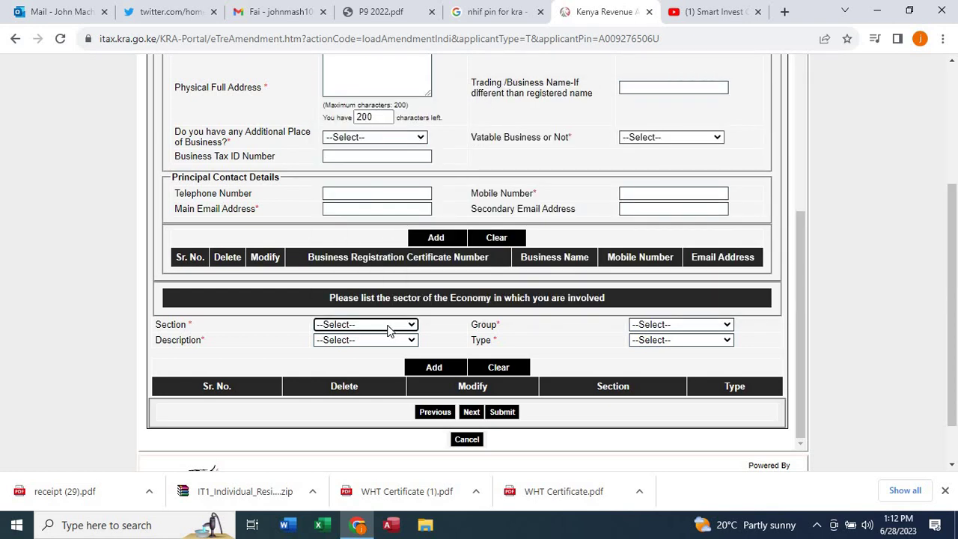
click(389, 328)
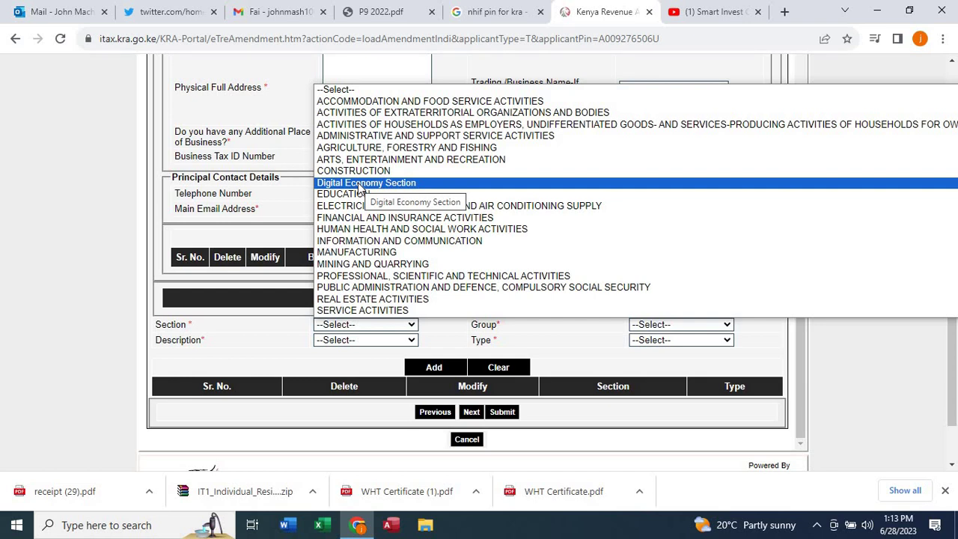
click(254, 337)
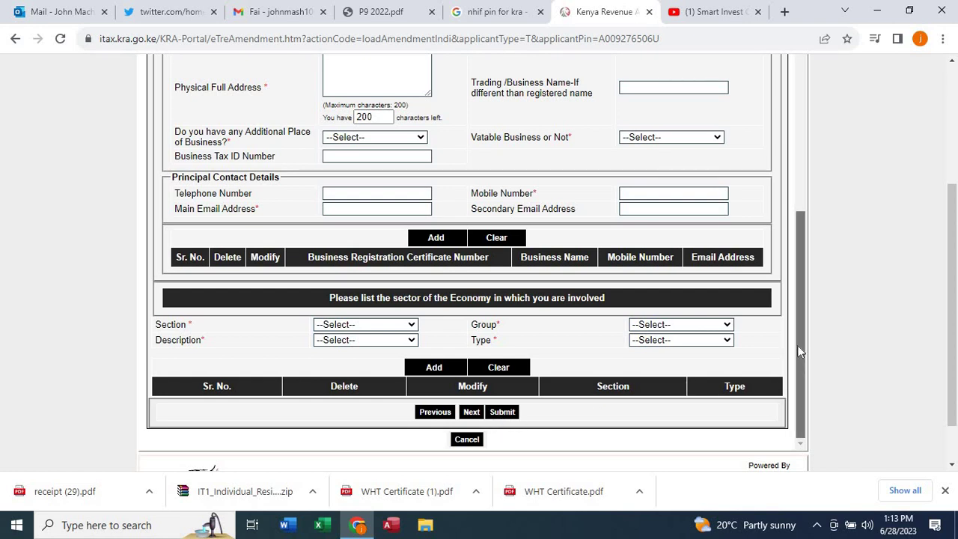
Step: Scroll back to the top of C_Source_Income_Details, where Business Income shows Yes
drag(801, 358, 796, 183)
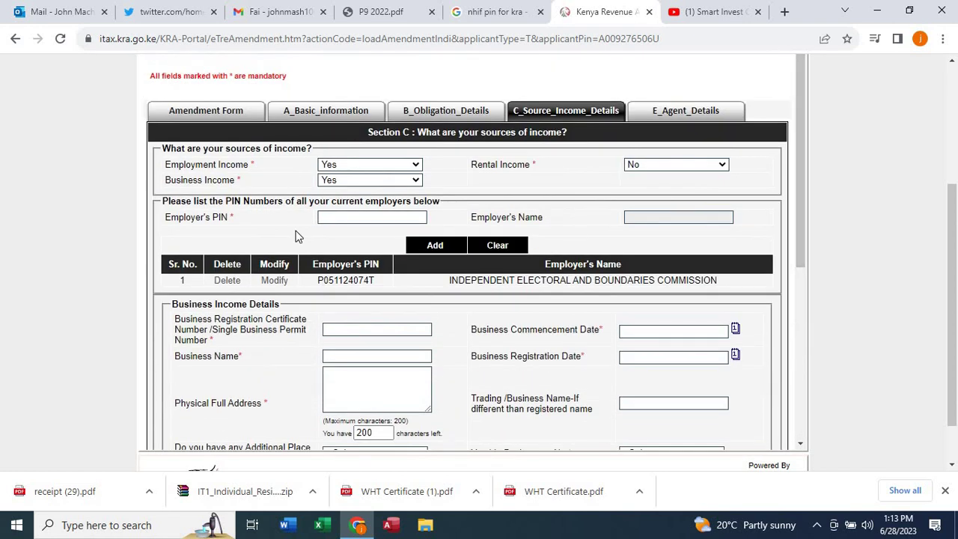